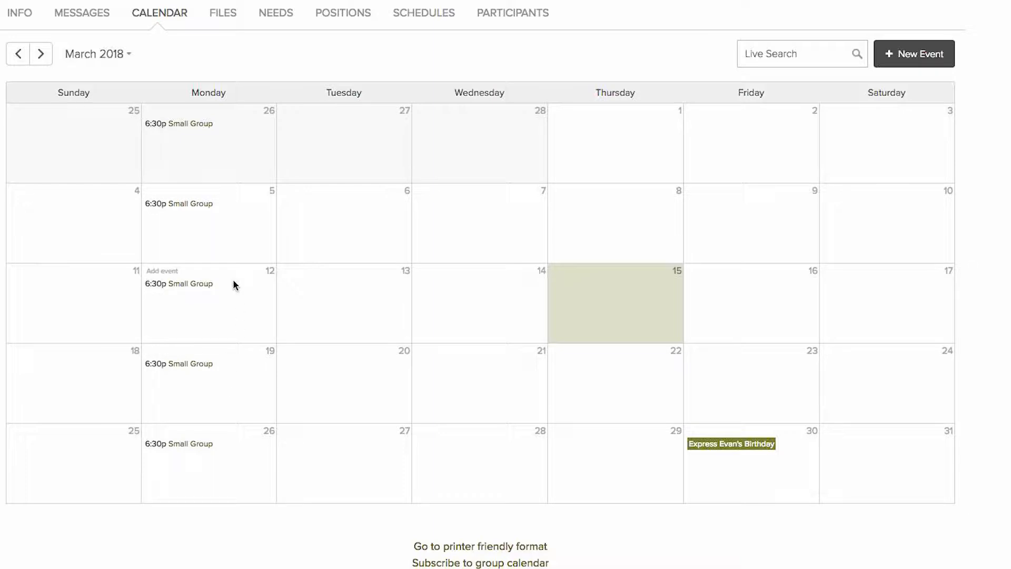
Open the Attendance settings dialog for the Monday, March 12, 2018 Small Group event
click(203, 288)
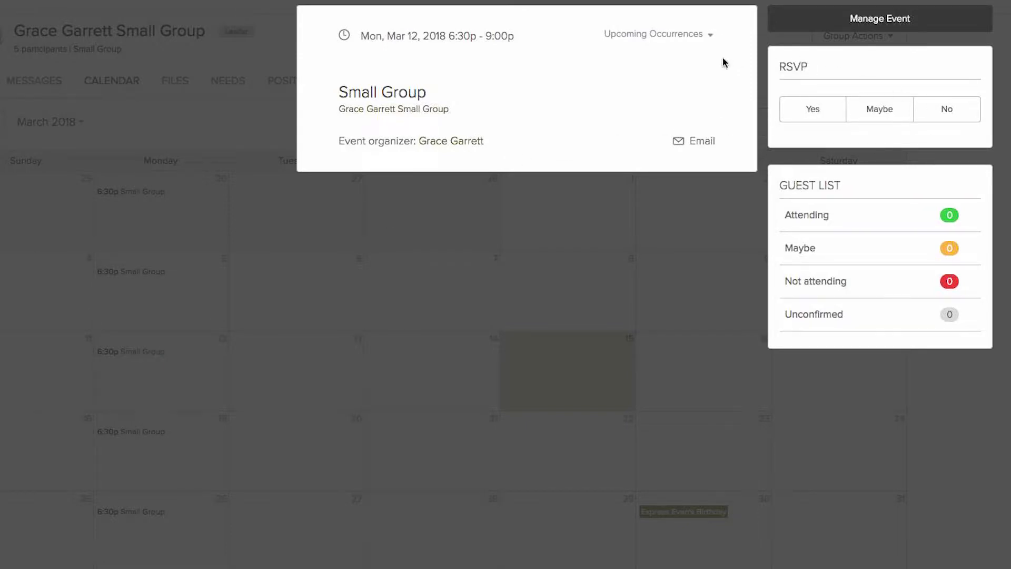
click(834, 24)
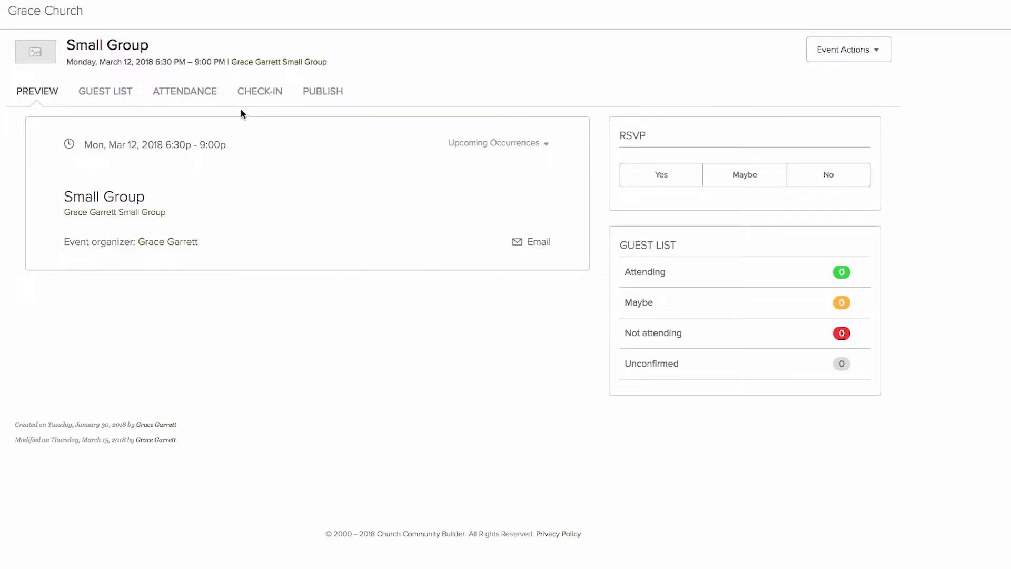
click(221, 100)
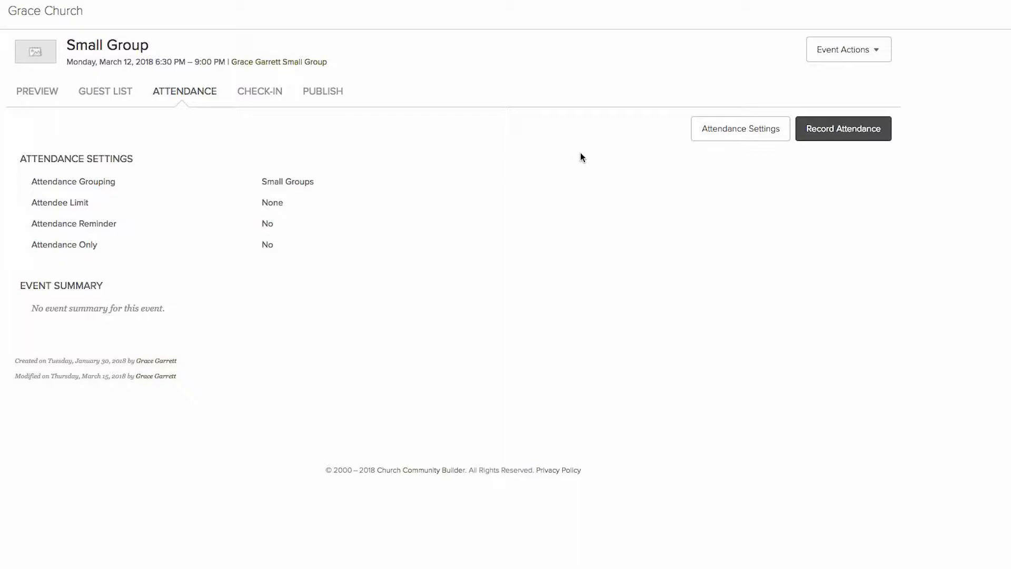
click(725, 136)
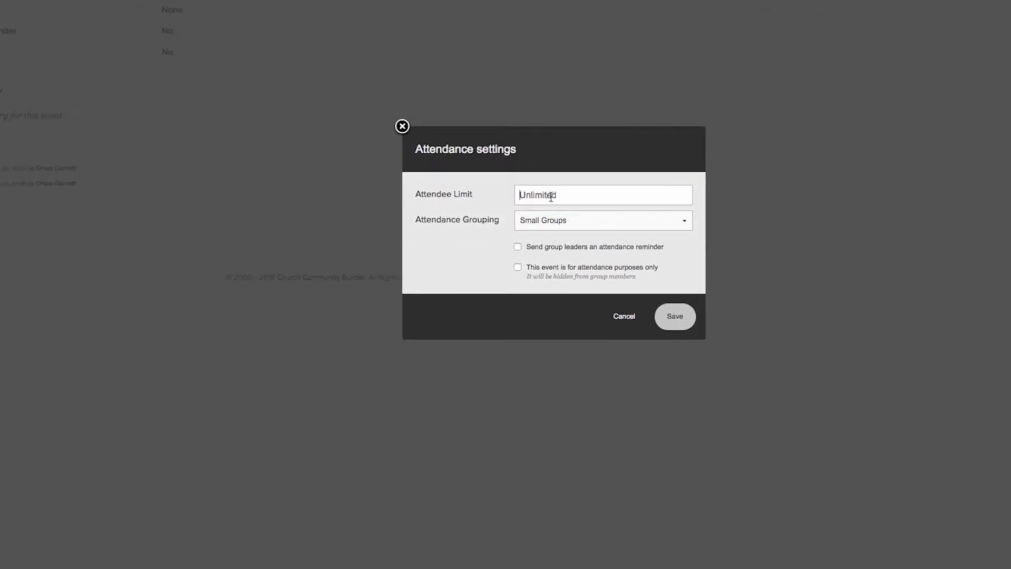
Leave the attendee limit Unlimited and the attendance grouping as Small Groups
text(15)
key(BackSpace)
key(BackSpace)
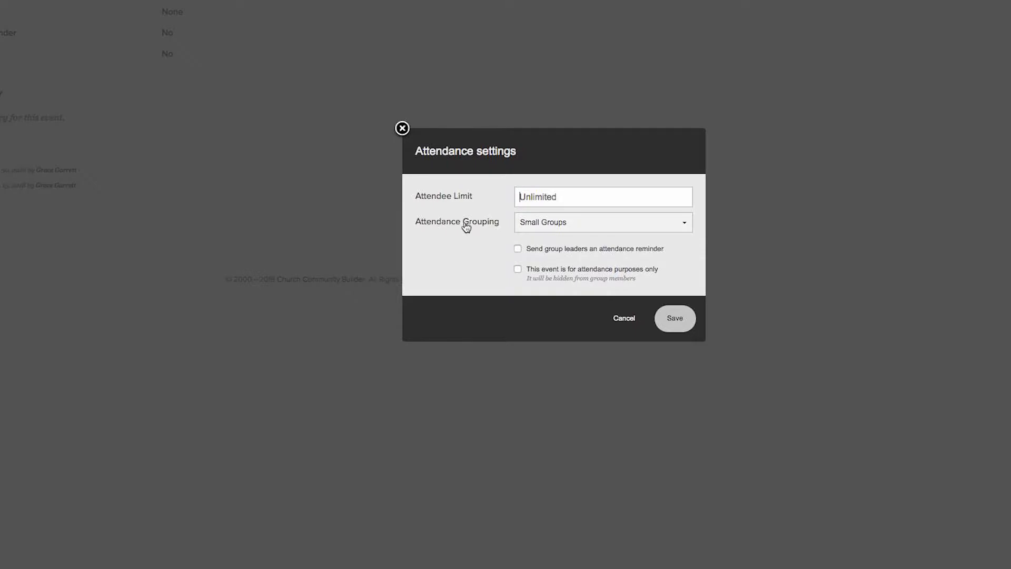
click(630, 225)
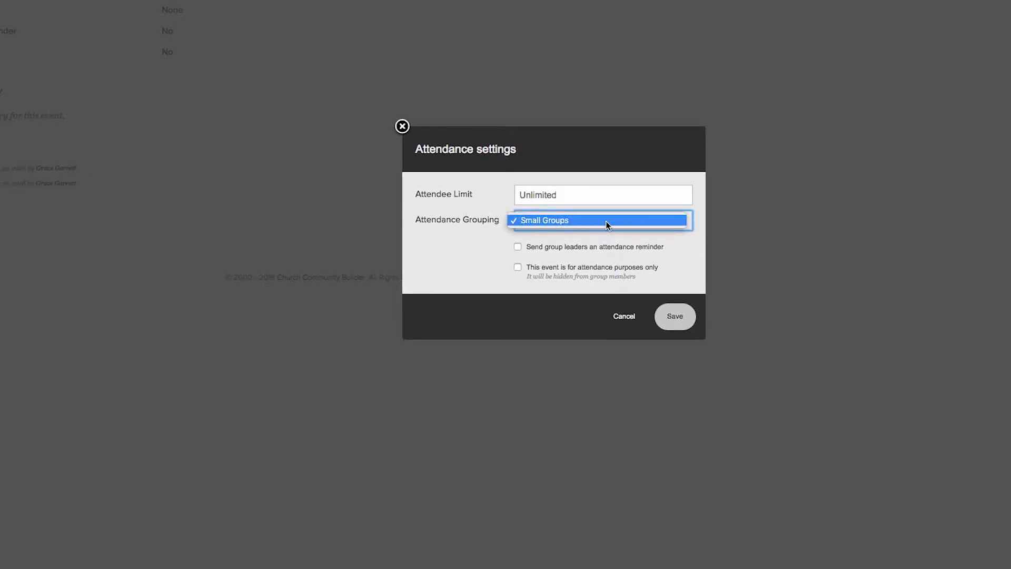
click(614, 225)
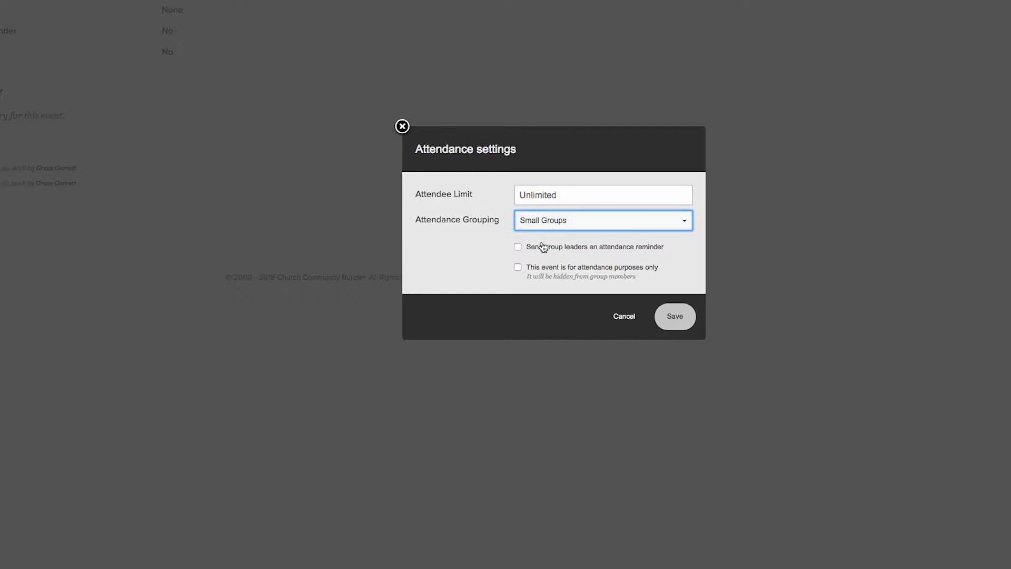
drag(527, 248, 659, 255)
click(677, 248)
Keep the leader reminder and attendance-only options off, save, and start recording attendance
click(518, 248)
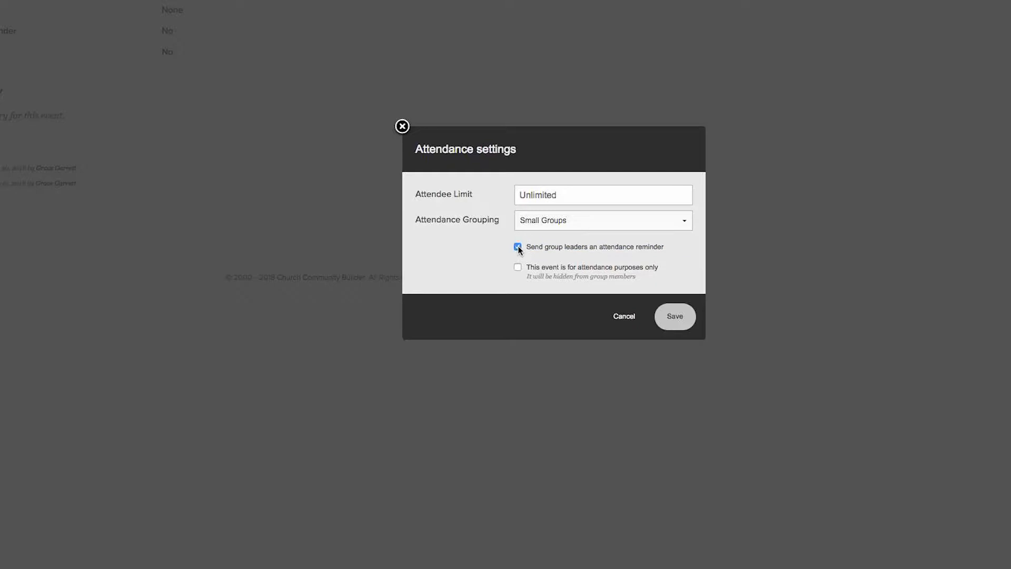
click(518, 248)
drag(527, 269, 664, 273)
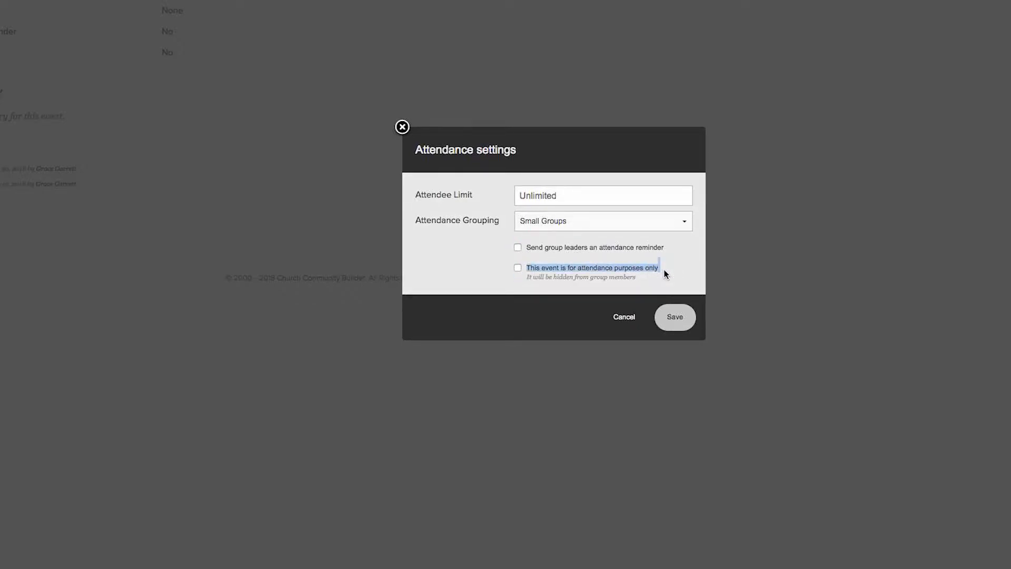
click(666, 272)
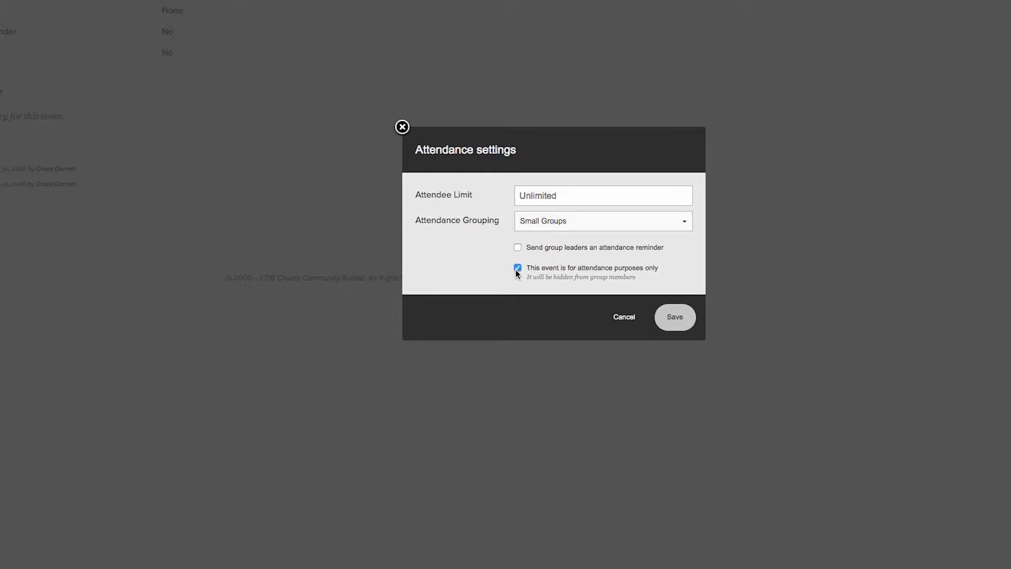
click(673, 316)
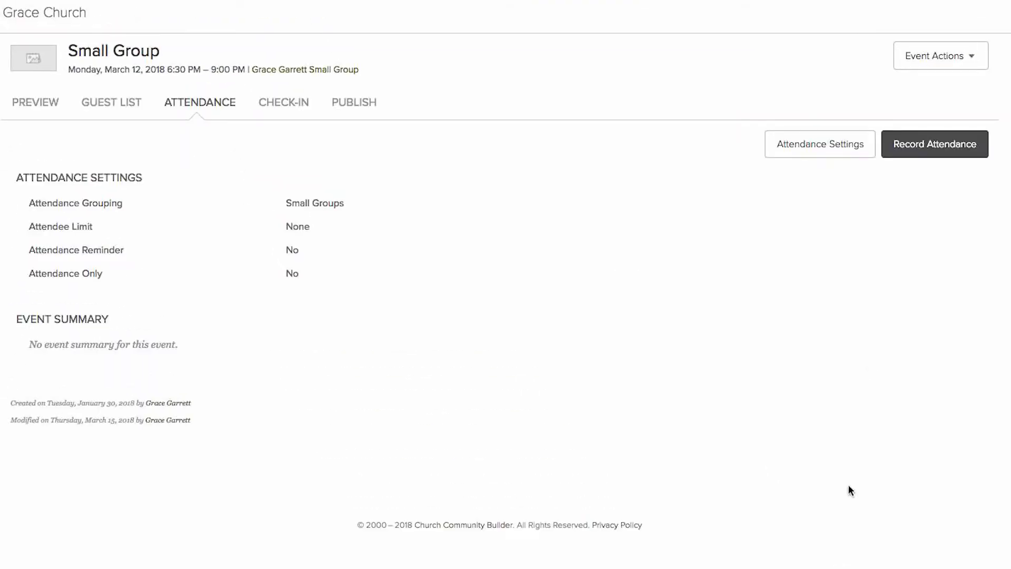
click(932, 157)
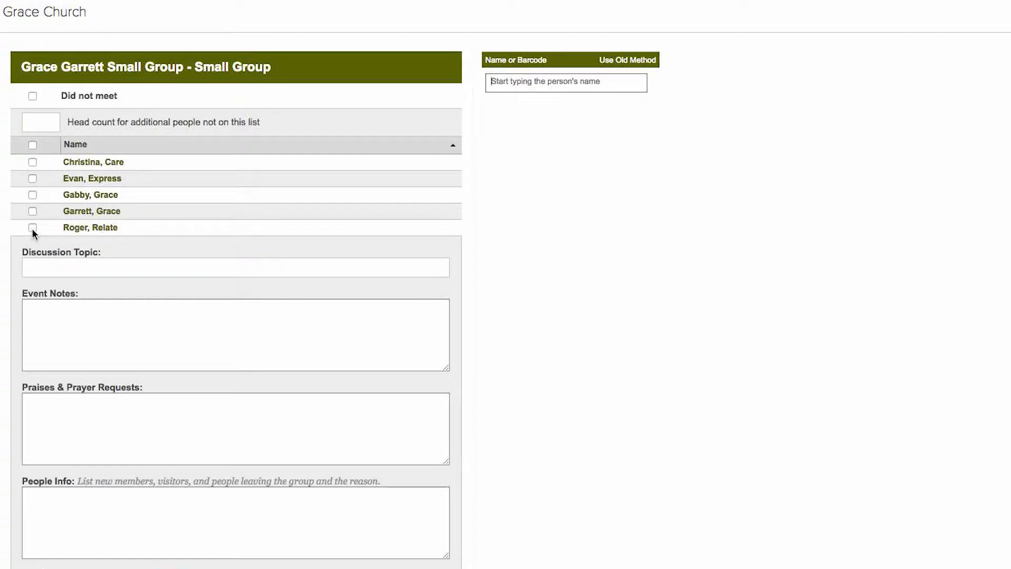
Leave 'Did not meet' unchecked and mark all five listed members present
click(33, 96)
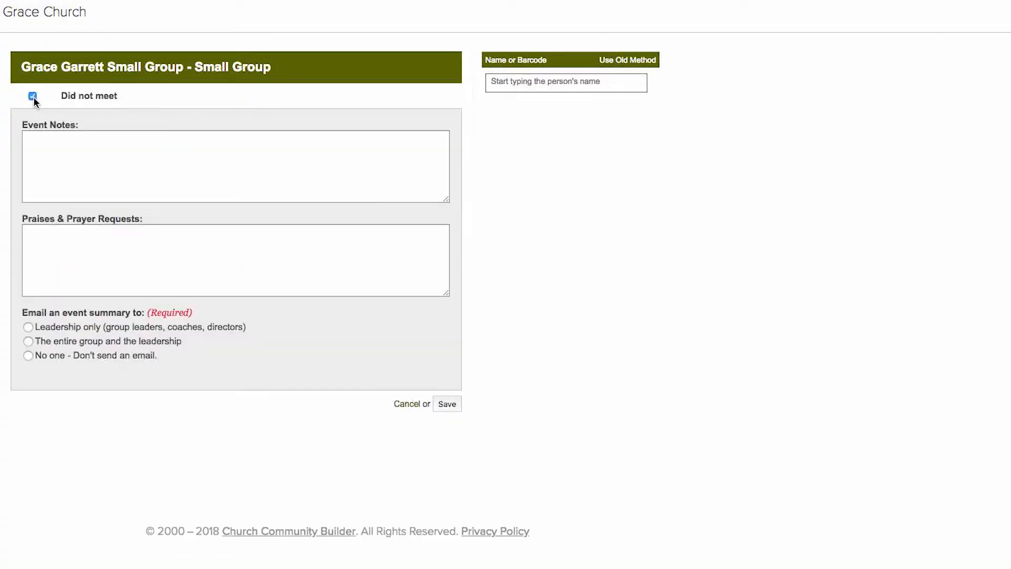
click(34, 97)
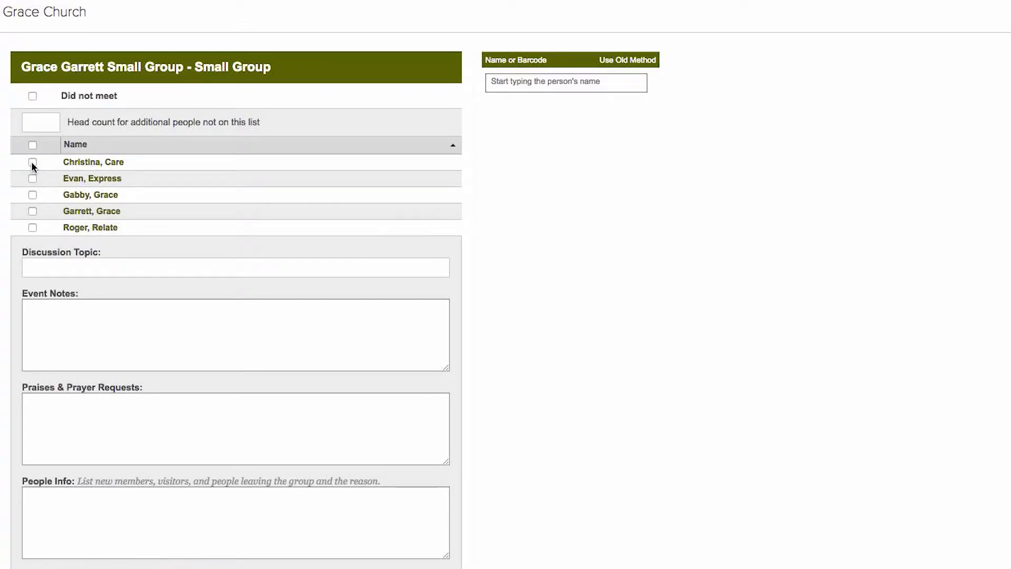
click(32, 162)
click(32, 179)
click(32, 194)
click(33, 211)
click(32, 228)
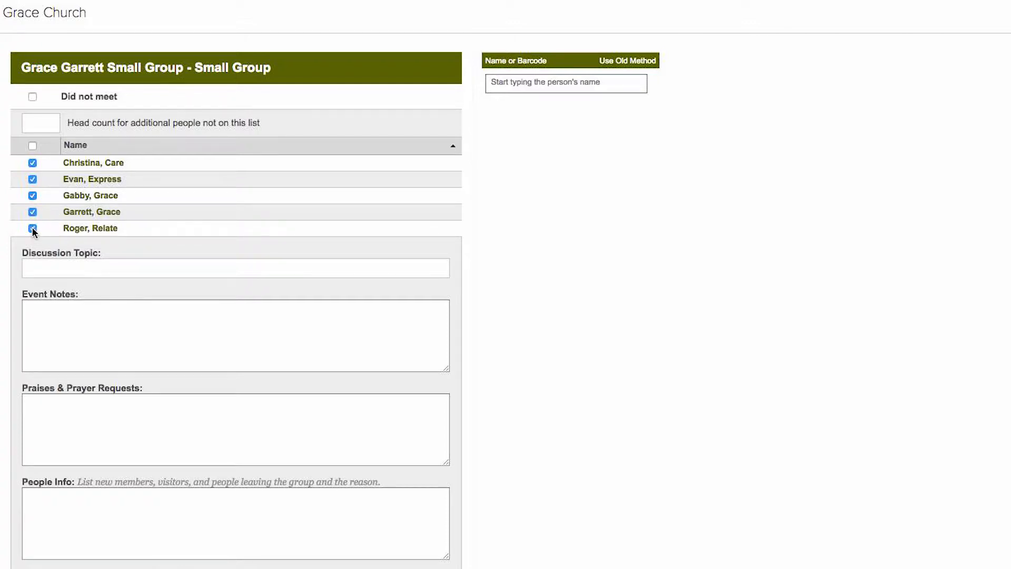
click(534, 86)
Search the visitor by name, add them as present, and enter head count 1
text(act ann)
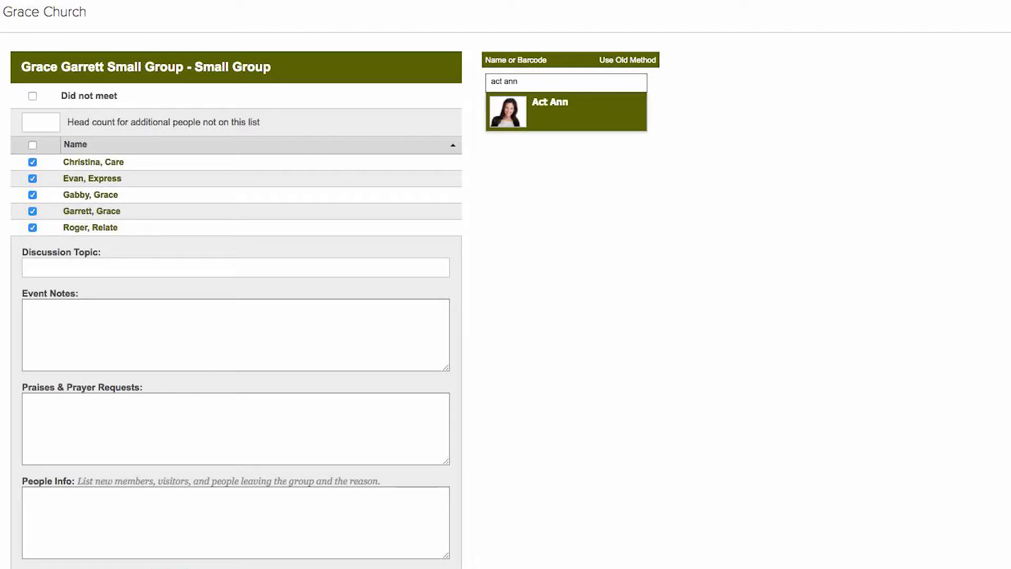
click(528, 115)
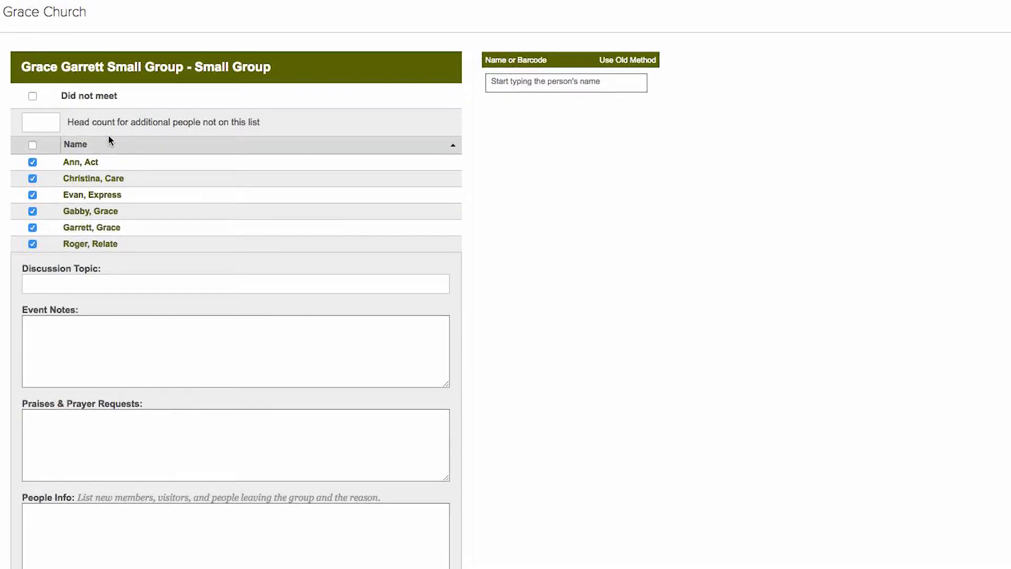
click(34, 124)
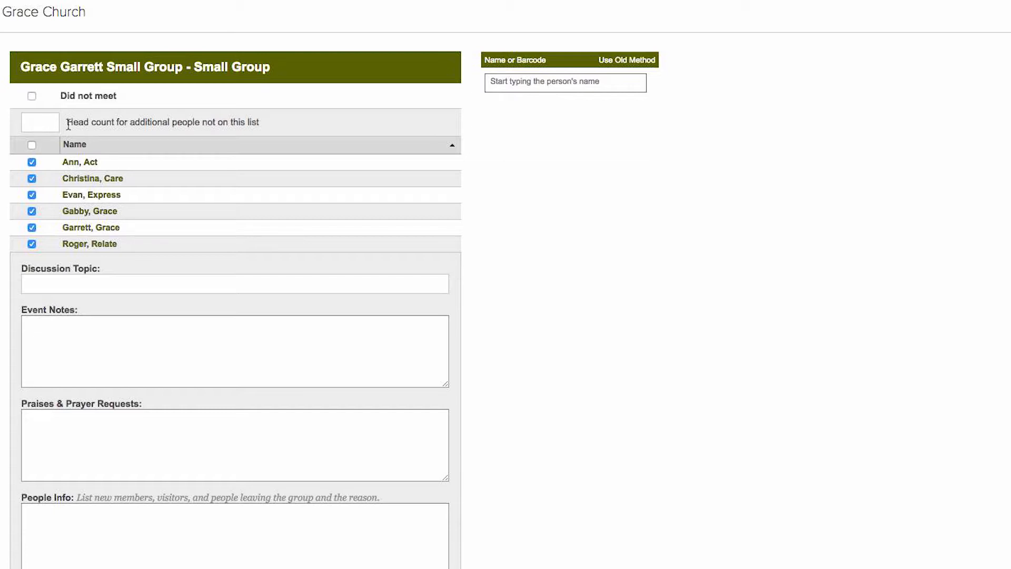
drag(65, 122, 281, 125)
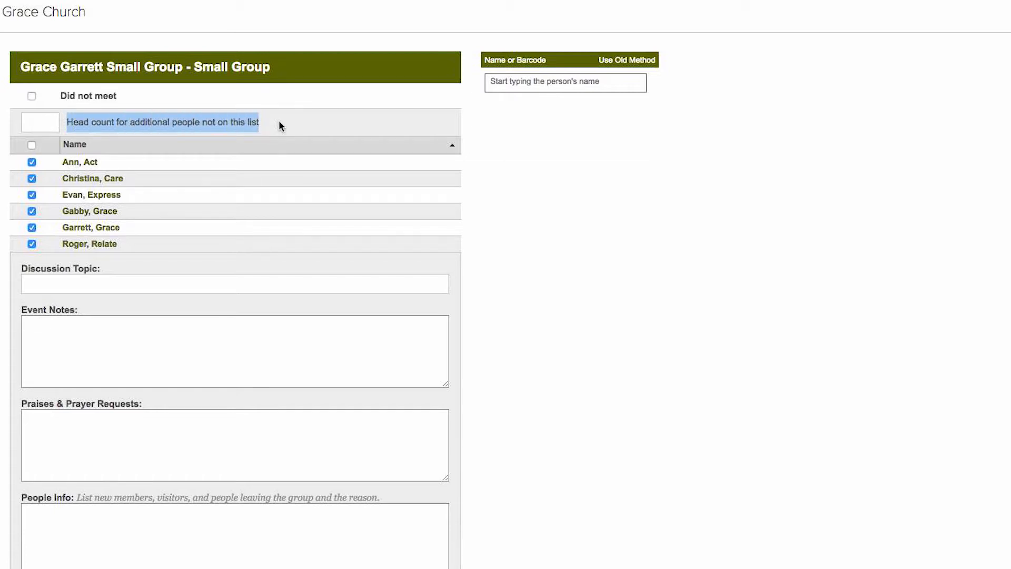
click(36, 125)
text(1)
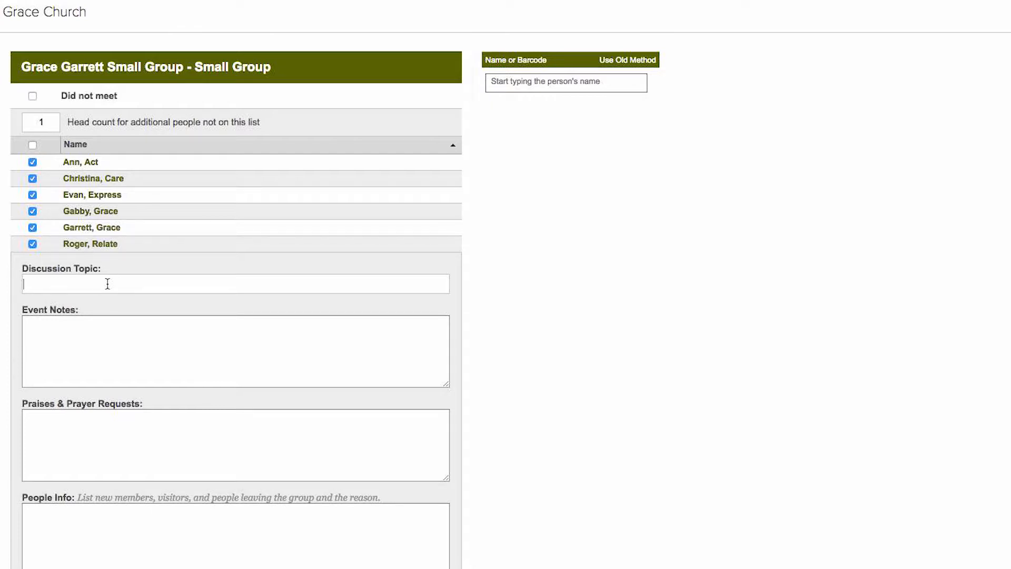
Set the discussion topic to 'Grace' and the event note to 'We ate some yummy food!'
text(Grace)
click(100, 342)
text(We ate some yummy fo)
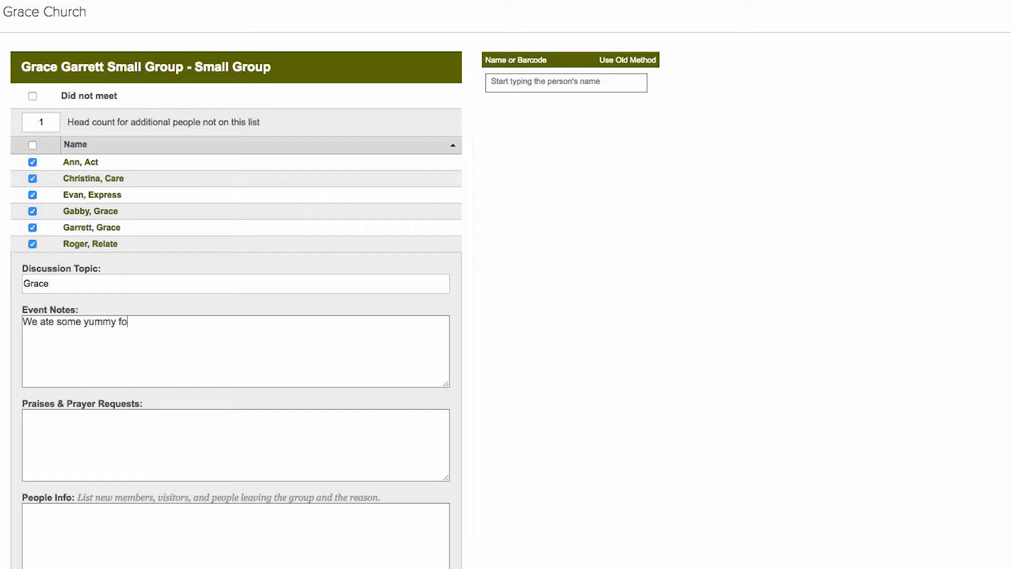
text(od!)
scroll(131, 291, down, 5)
Enter three prayer requests: adopted a puppy, needs help at work, really overwhelmed
click(102, 294)
text(Ann)
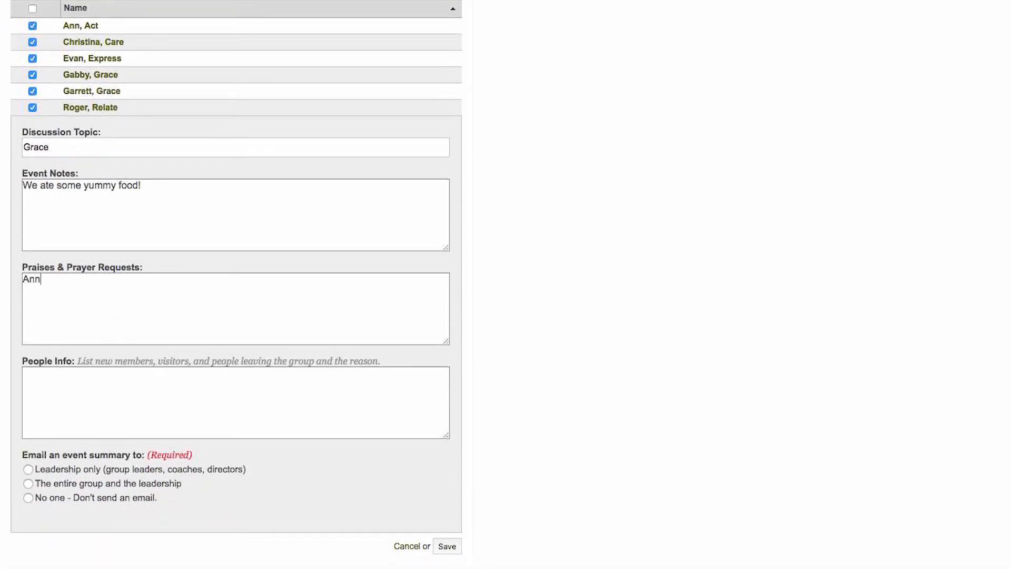
text( - Adopted a puppy!)
key(Return)
text(Chris)
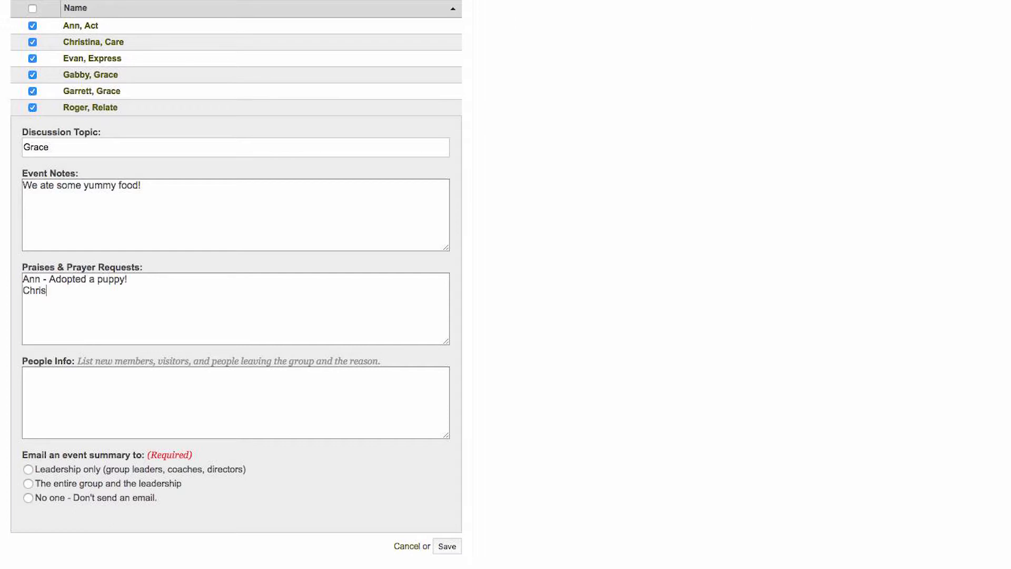
text(tina - Needs help at work)
key(Return)
text(E)
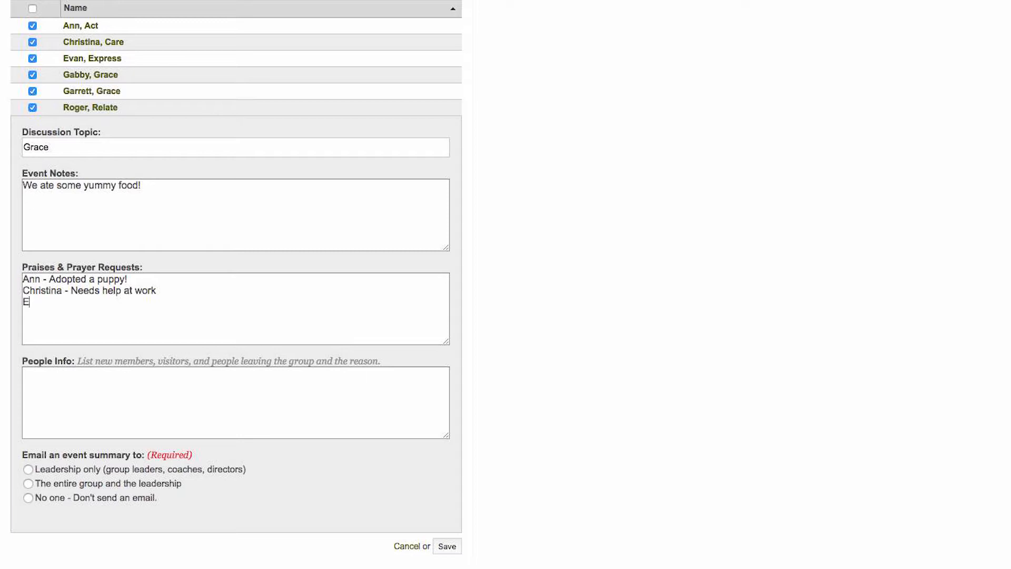
text(van - Really overwhelmed right now.)
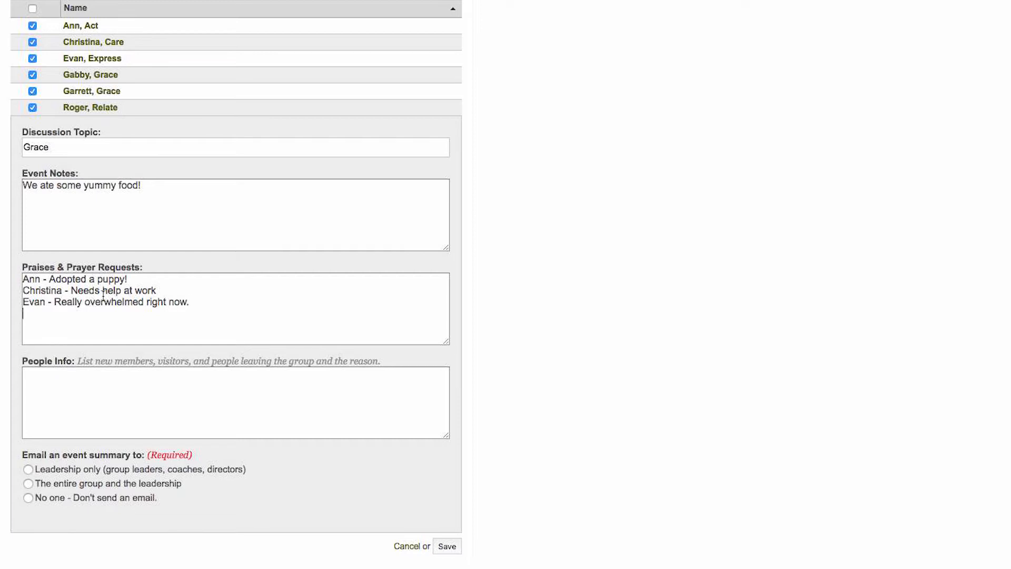
key(Return)
Send the event summary email to leadership only
drag(35, 484, 190, 485)
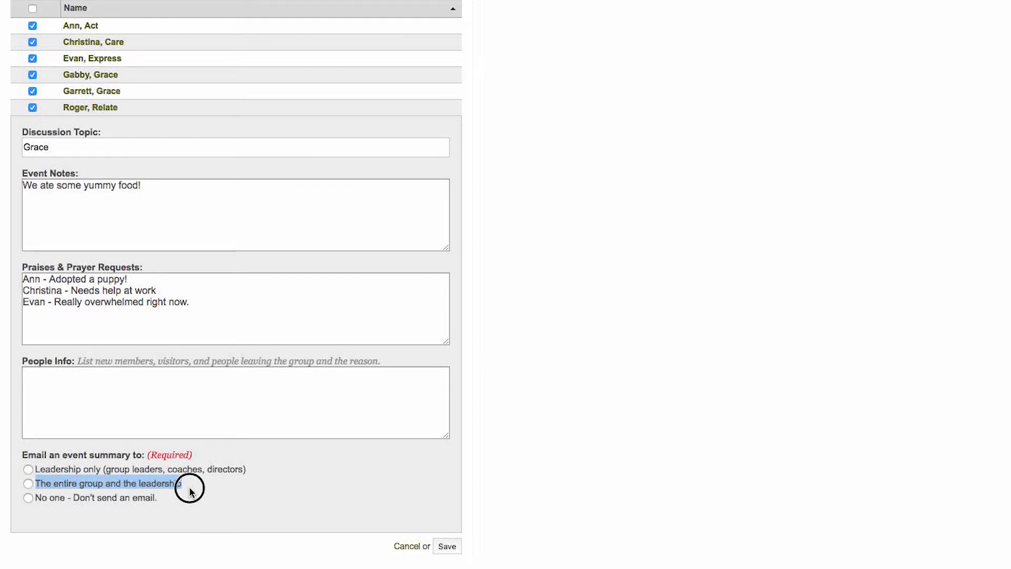
drag(252, 470, 199, 461)
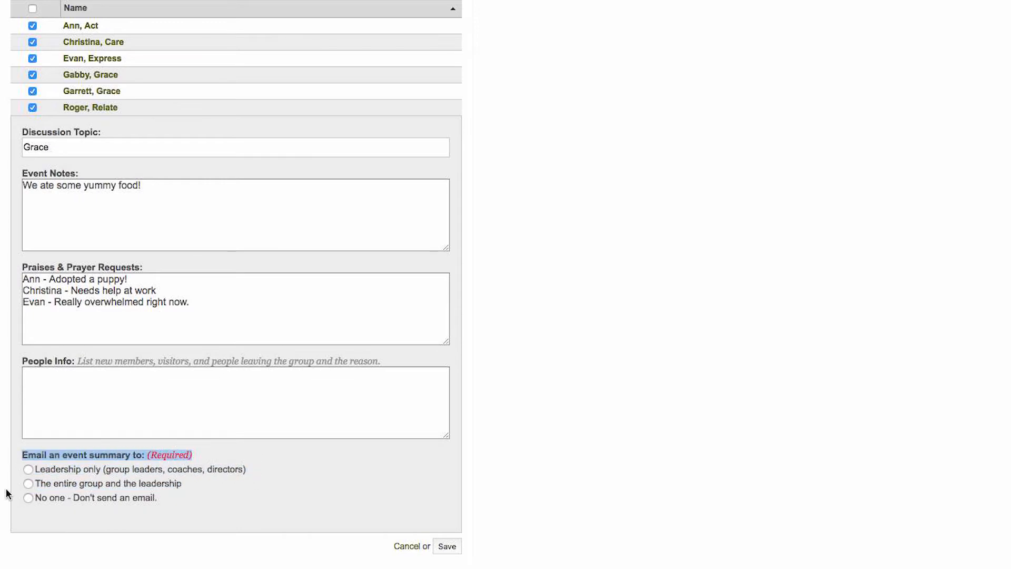
click(28, 483)
click(204, 486)
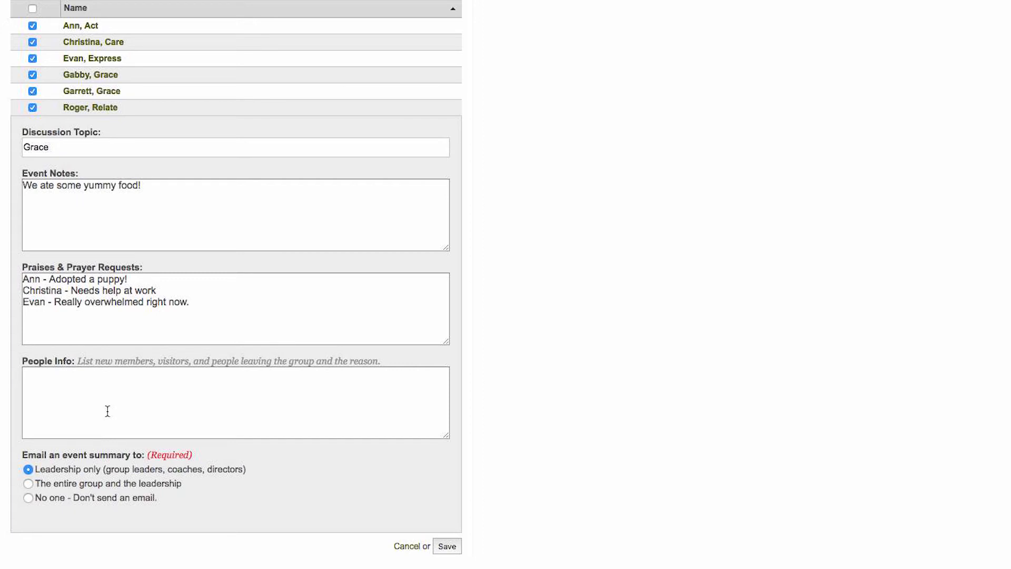
Note in People Info that the visitor came today and will likely stick around
text(nn)
key(BackSpace)
text(Ann visited today. I thin)
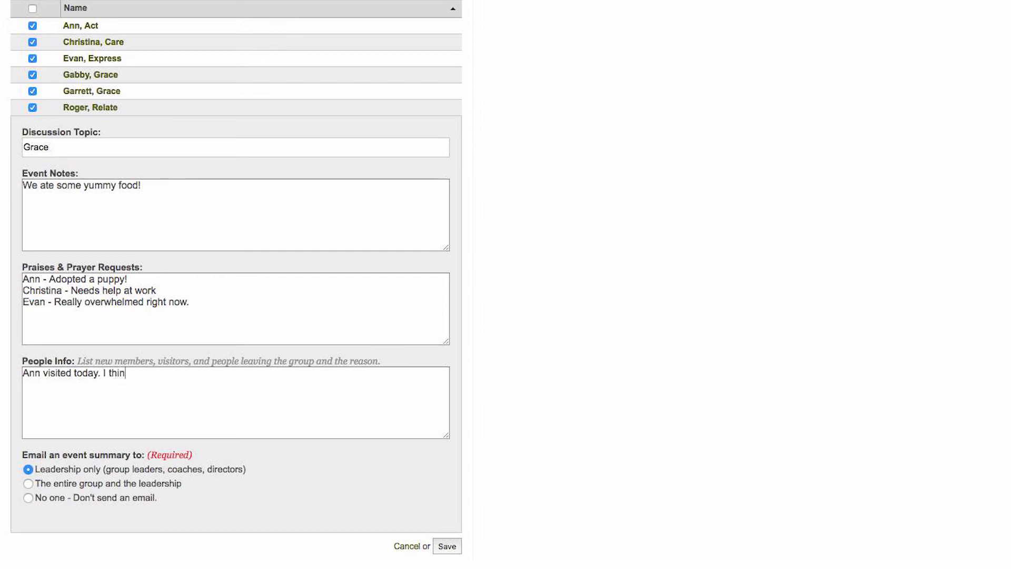
text(k she'll be sticking around)
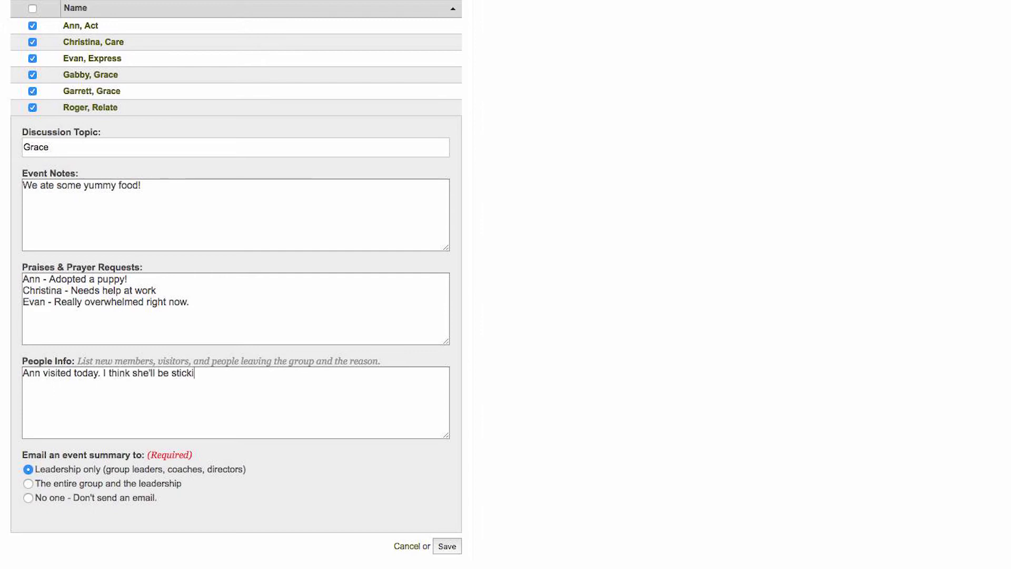